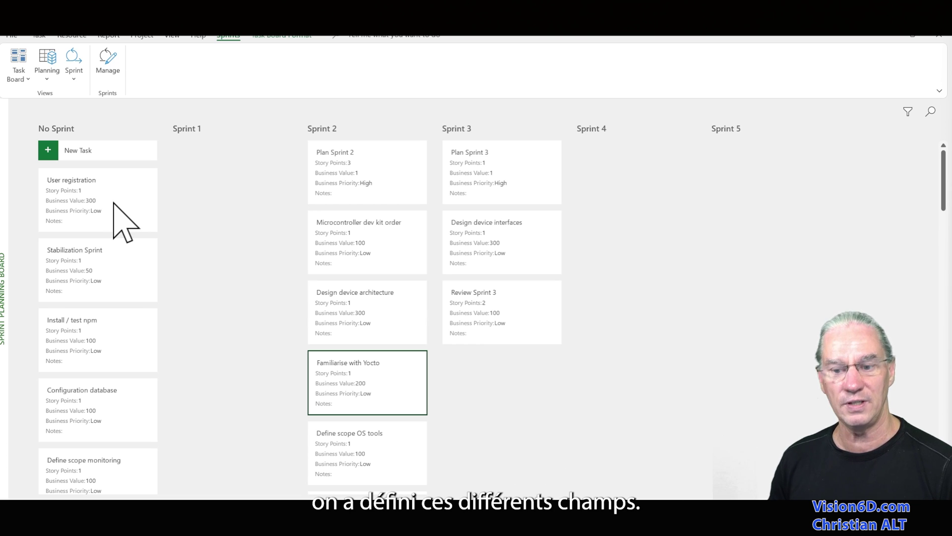
Step: Open the custom fields of the User registration task and set its Story Points to 3
{"action": "double_click", "coordinate": [113, 203]}
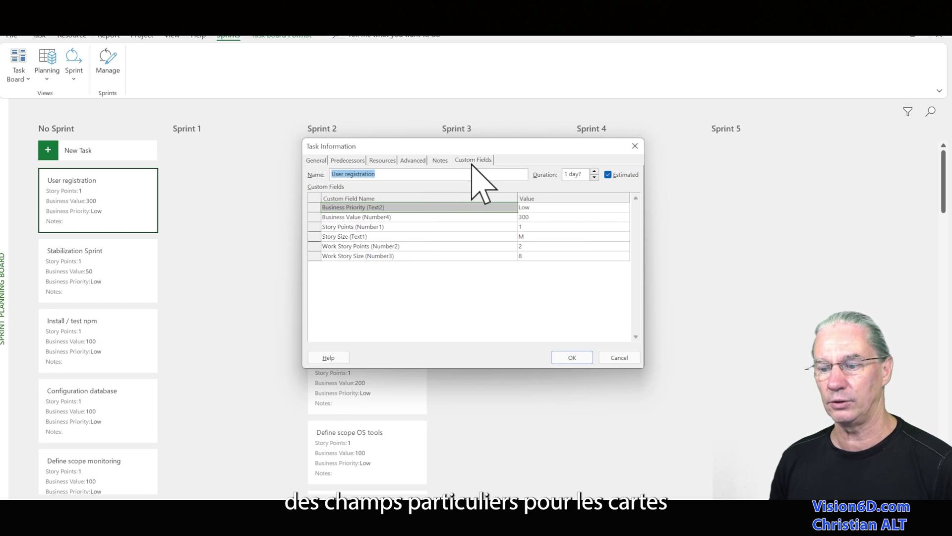
{"action": "left_click", "coordinate": [318, 160]}
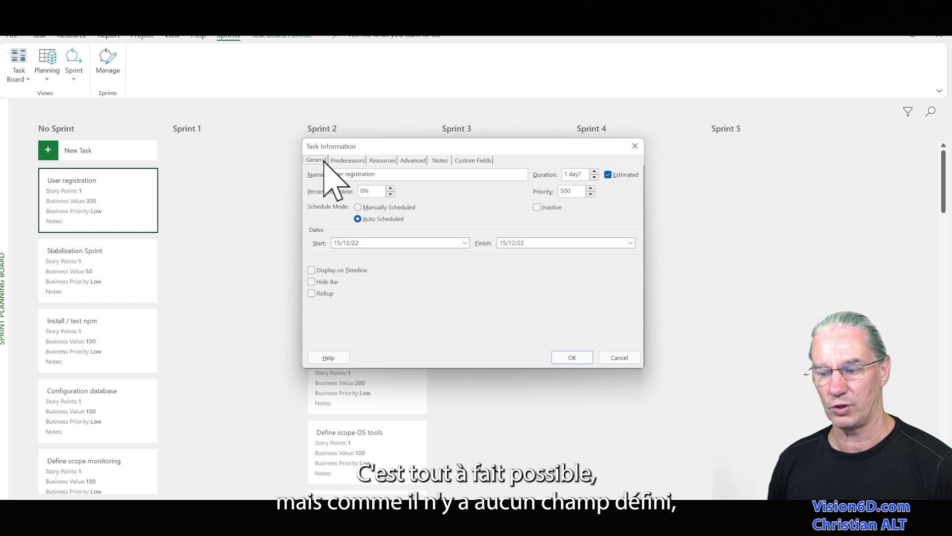
{"action": "left_click", "coordinate": [470, 160]}
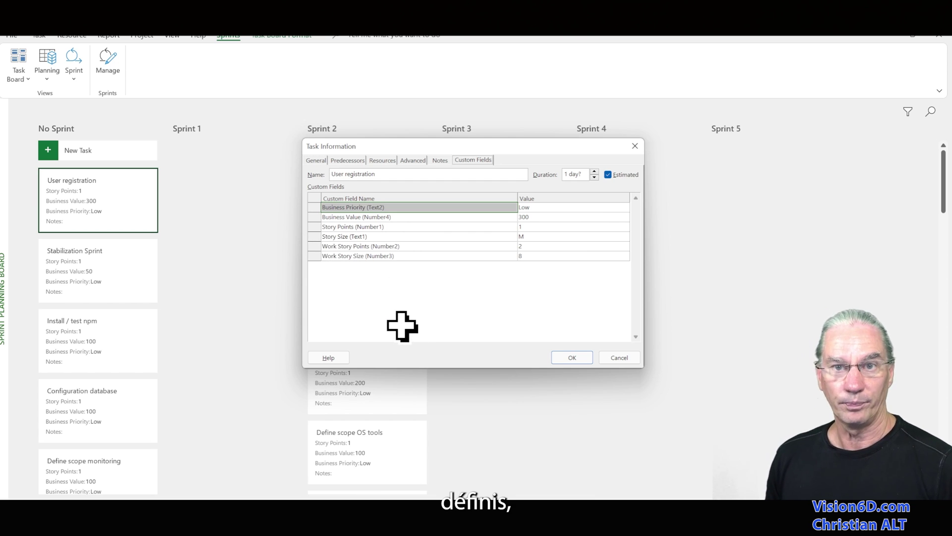
{"action": "left_click", "coordinate": [323, 226]}
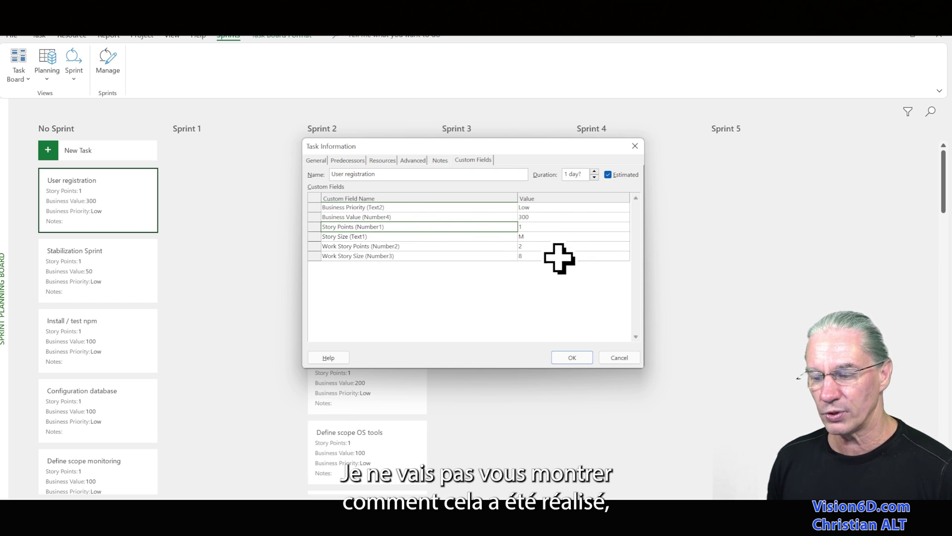
{"action": "left_click", "coordinate": [575, 227]}
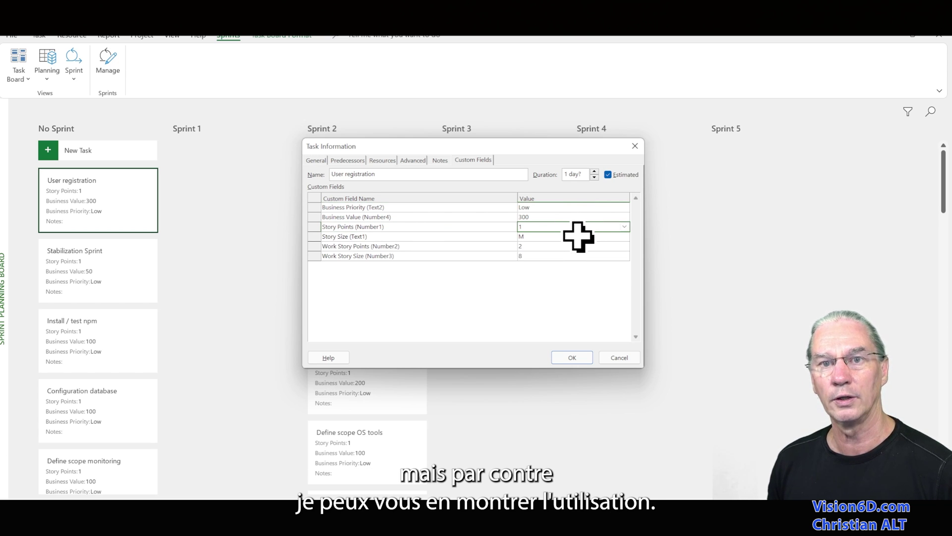
{"action": "left_click", "coordinate": [624, 227]}
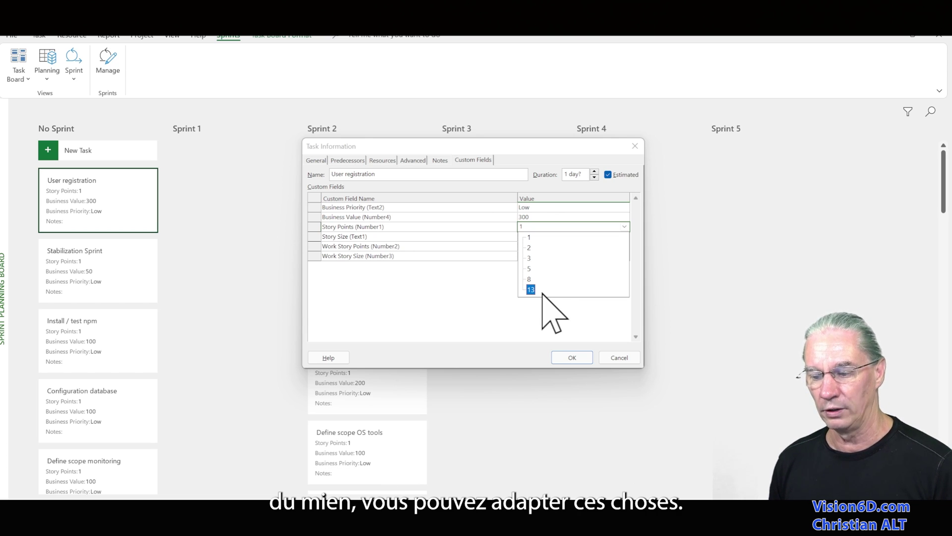
{"action": "left_click", "coordinate": [529, 258]}
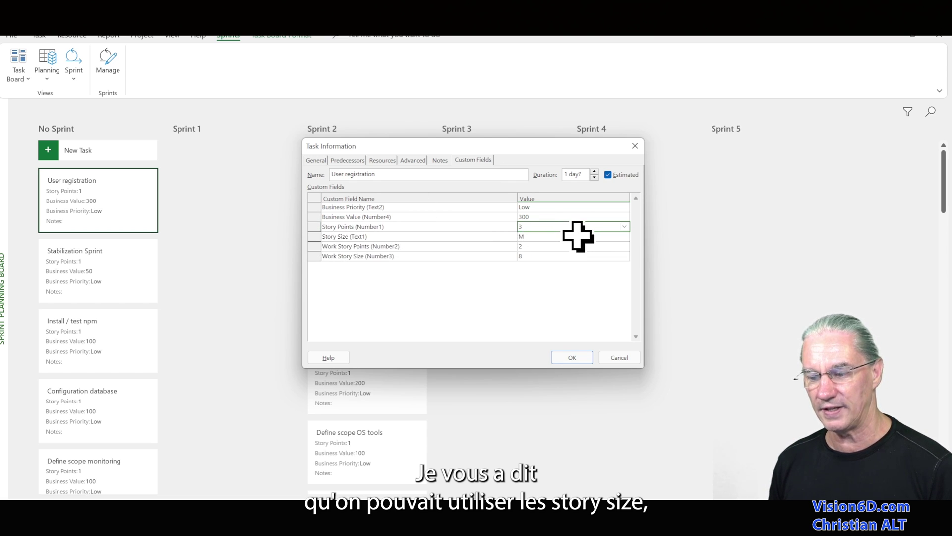
Step: Set the User registration task's Story Size to M and move its card to Sprint 3, just below Plan Sprint 3
{"action": "left_click", "coordinate": [626, 237]}
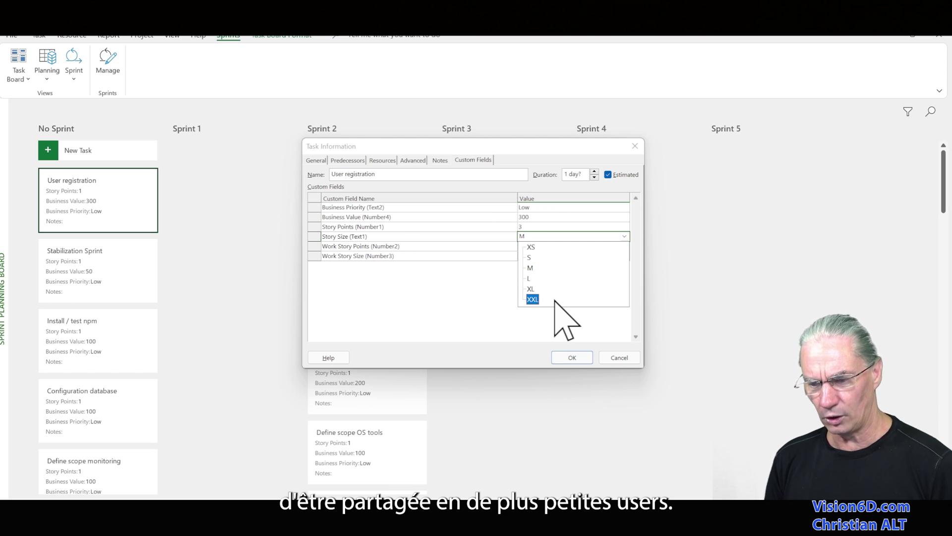
{"action": "left_click", "coordinate": [604, 316]}
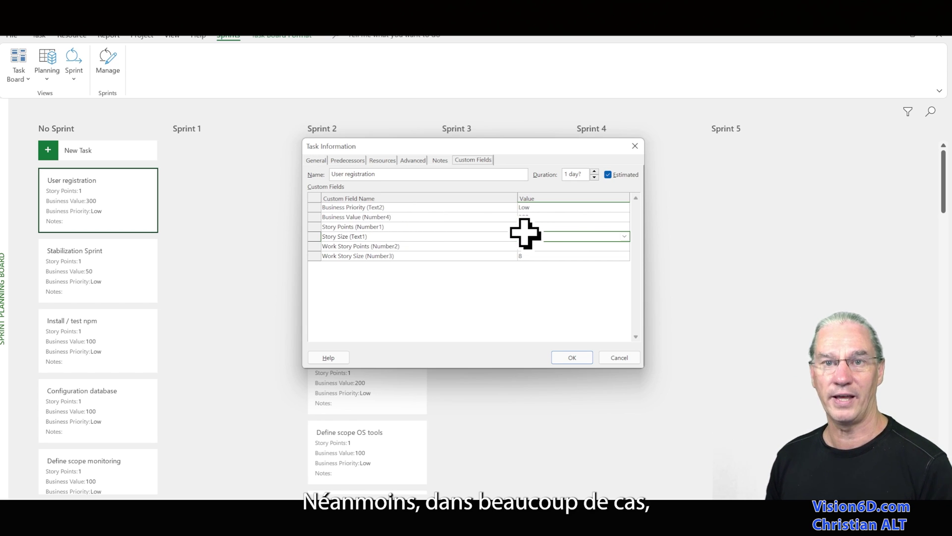
{"action": "type", "text": "M"}
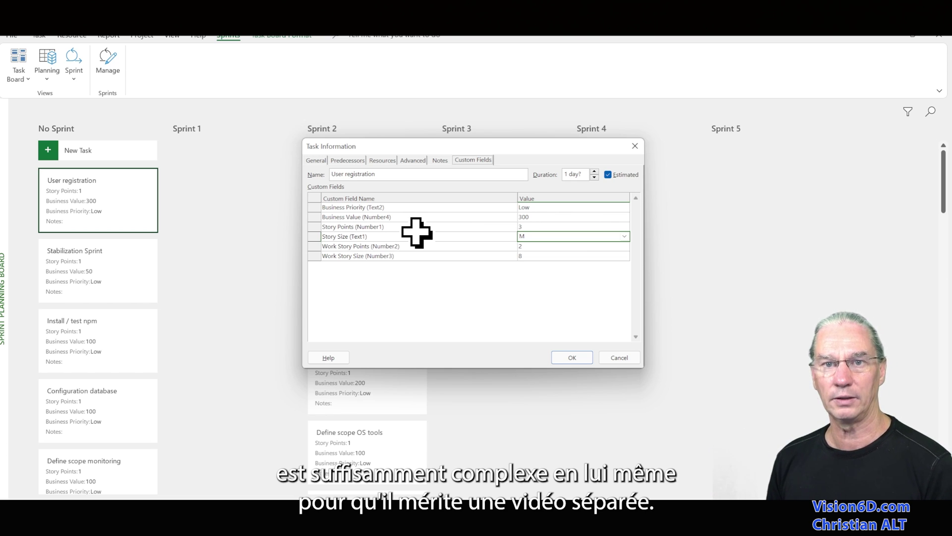
{"action": "key", "text": "Return"}
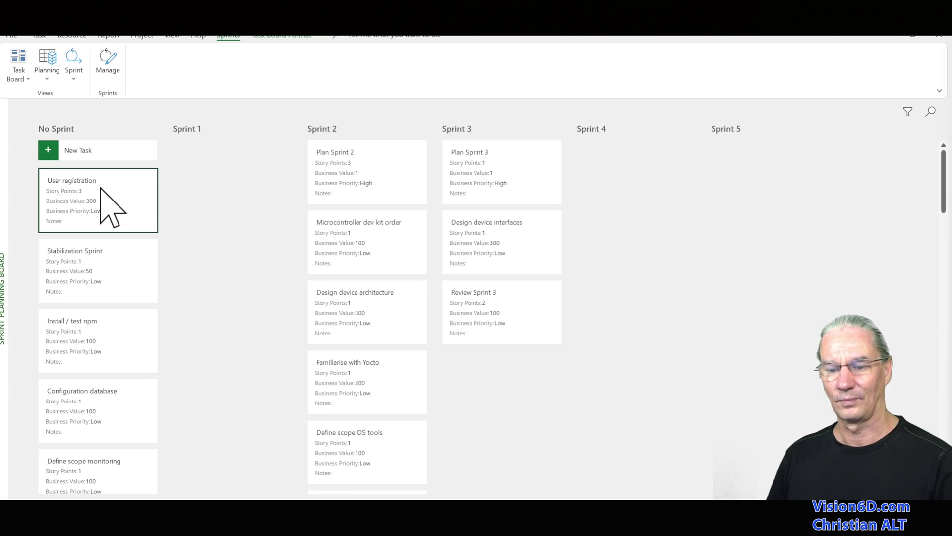
{"action": "left_click_drag", "start_coordinate": [101, 187], "coordinate": [506, 244]}
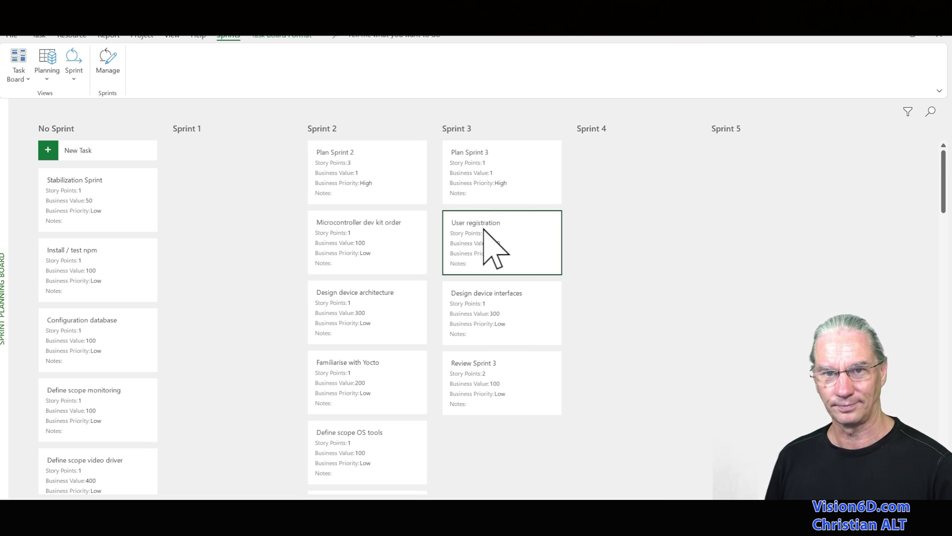
Step: Switch from the sprint planning board to the Task Board Sheet view
{"action": "left_click", "coordinate": [28, 79]}
{"action": "left_click", "coordinate": [28, 79]}
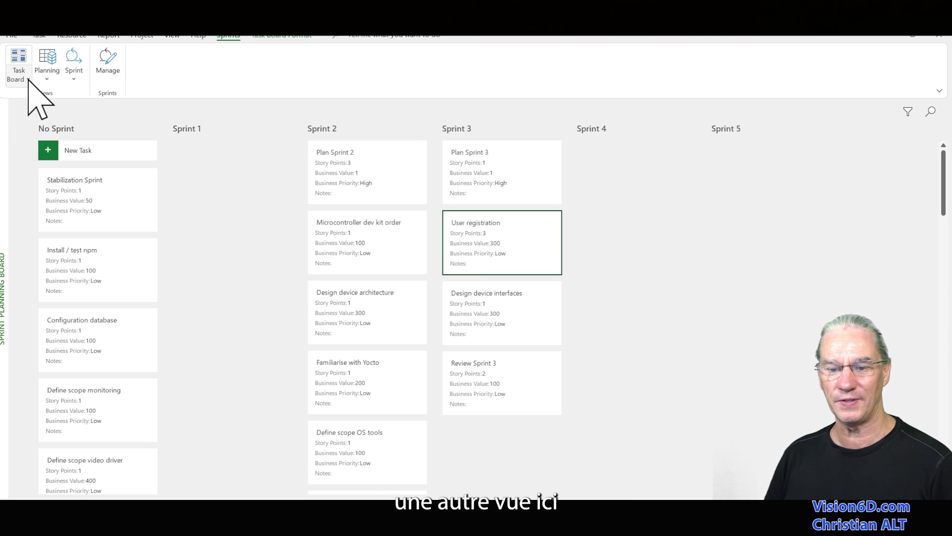
{"action": "left_click", "coordinate": [29, 84]}
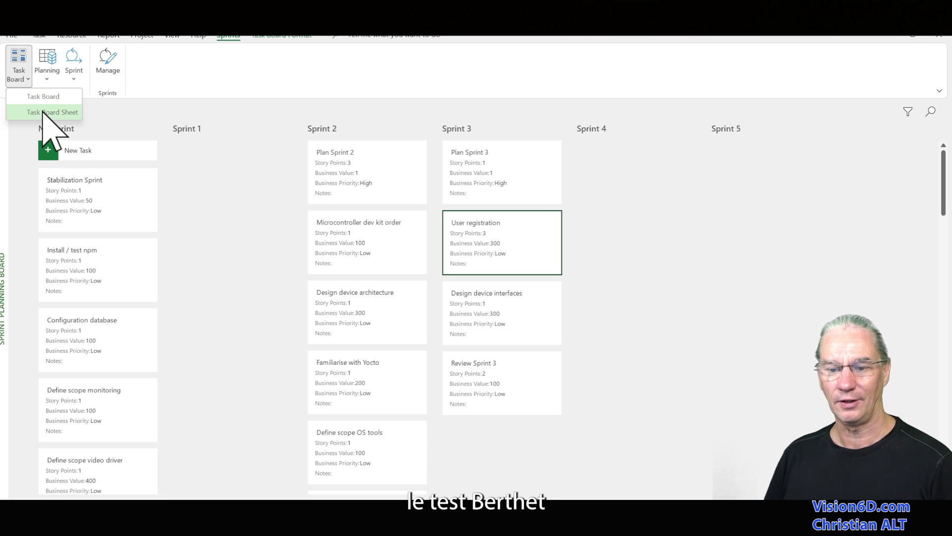
{"action": "left_click", "coordinate": [44, 114]}
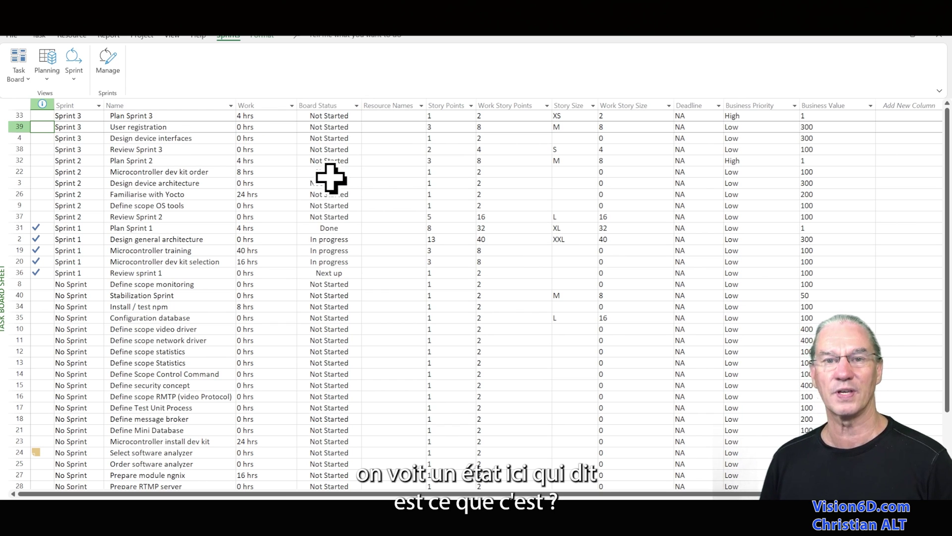
Step: Examine the Story Points, Story Size, Work Story Points, Deadline, Business Priority and Business Value columns in the task sheet
{"action": "left_click", "coordinate": [21, 59]}
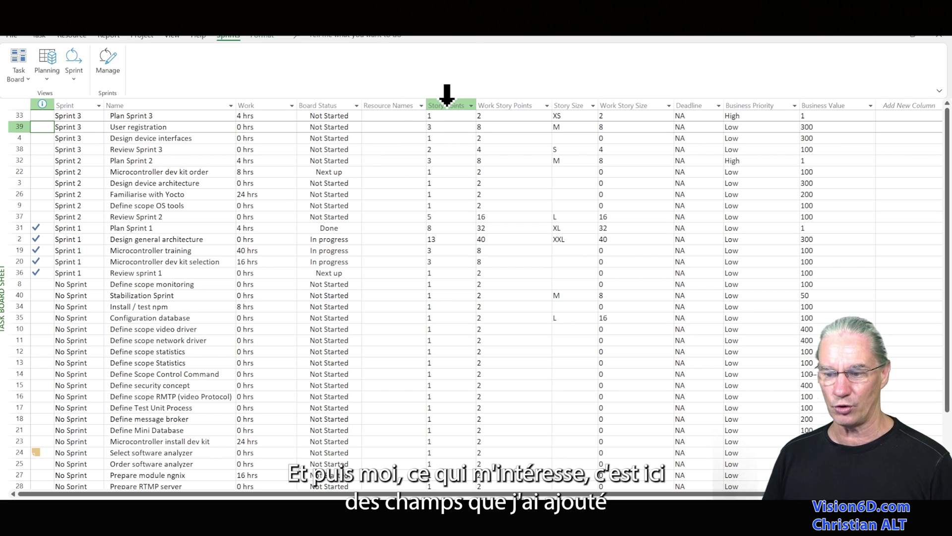
{"action": "left_click", "coordinate": [447, 103]}
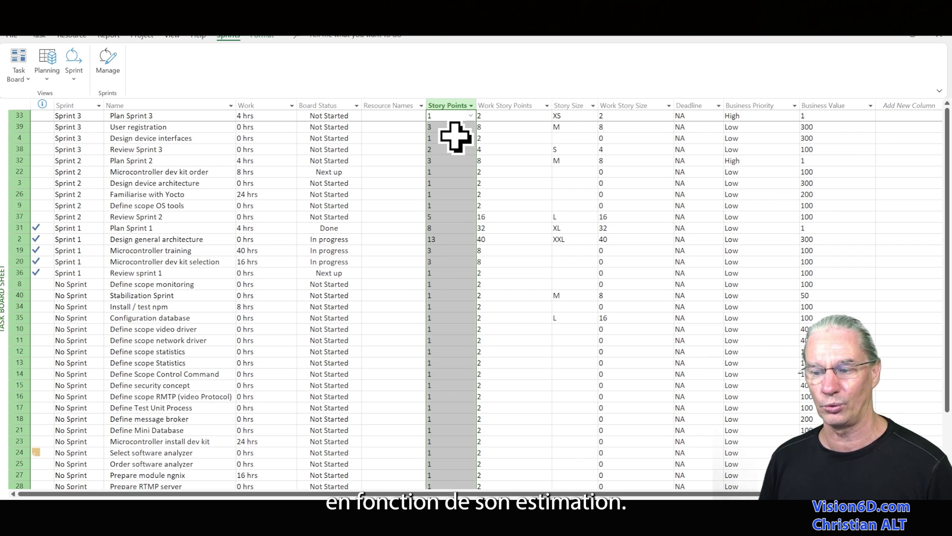
{"action": "left_click", "coordinate": [566, 102]}
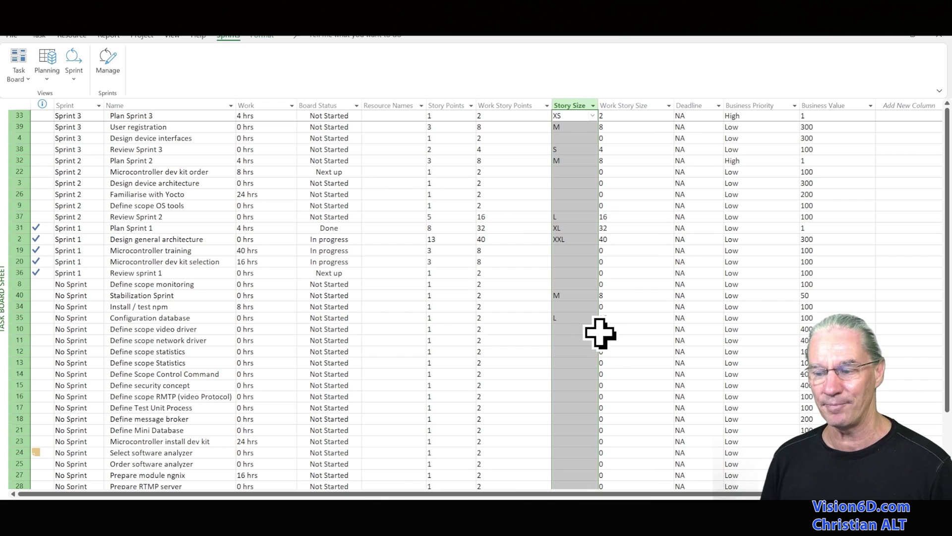
{"action": "left_click", "coordinate": [511, 102]}
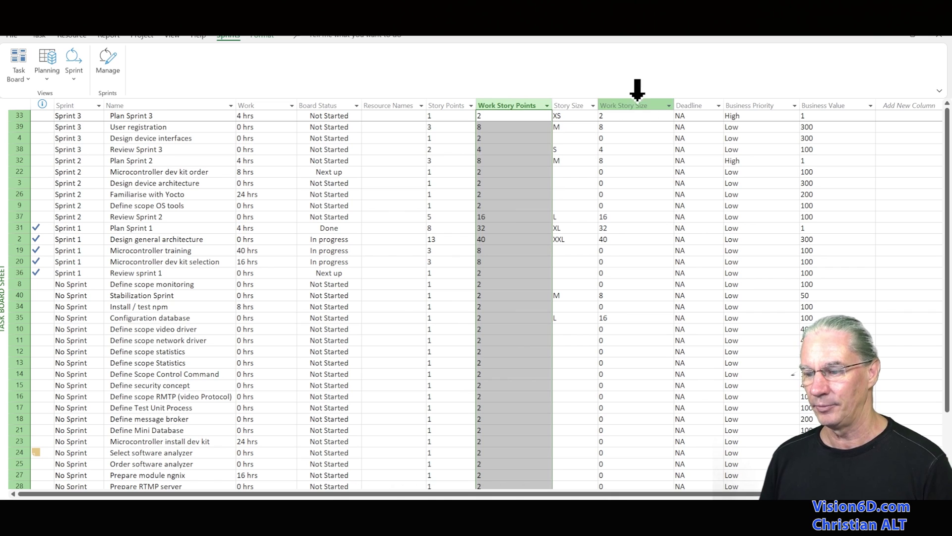
{"action": "left_click", "coordinate": [687, 92]}
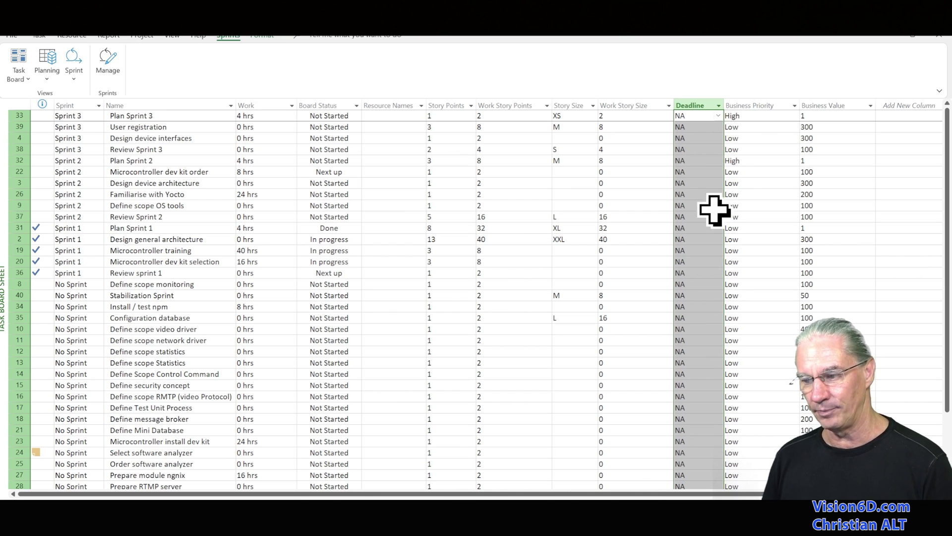
{"action": "left_click", "coordinate": [765, 102]}
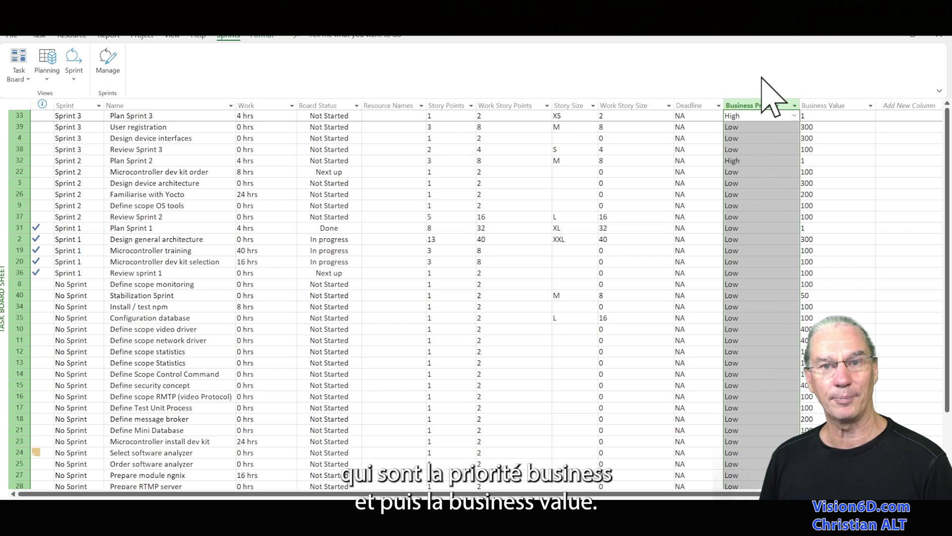
{"action": "left_click", "coordinate": [826, 102]}
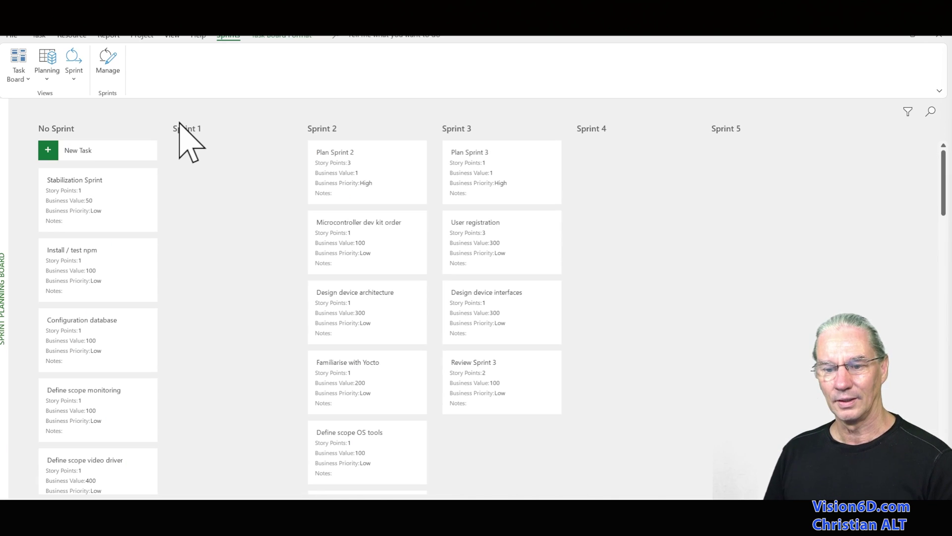
Step: Open the task boards report Boards - Task Status
{"action": "left_click", "coordinate": [109, 35]}
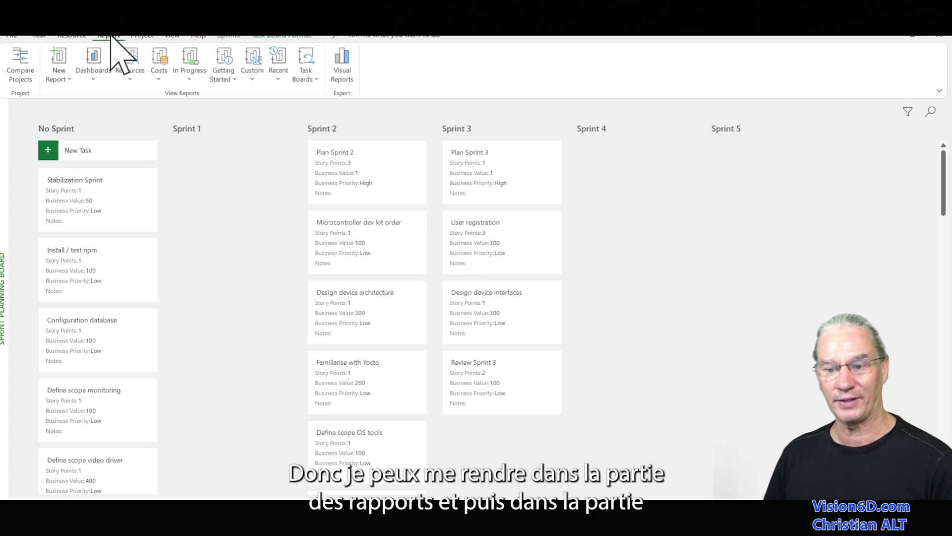
{"action": "left_click", "coordinate": [317, 80]}
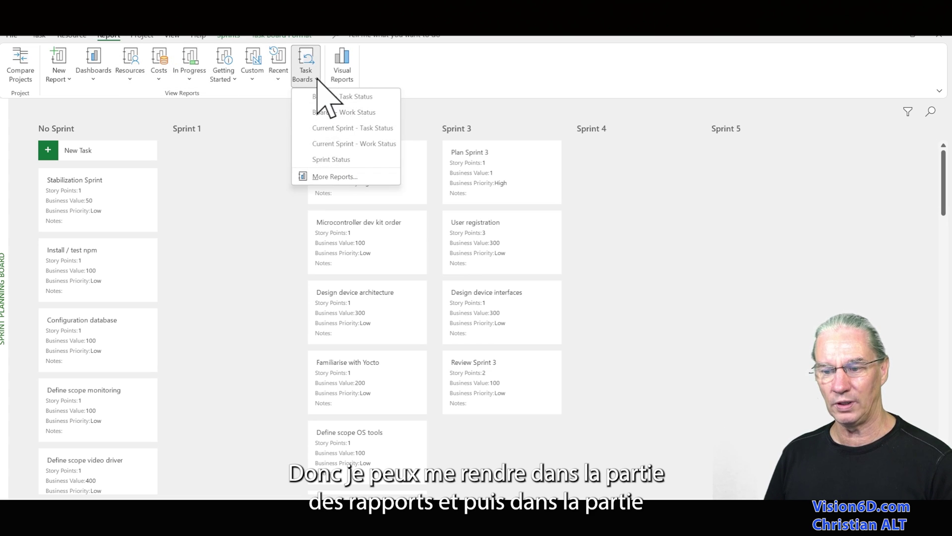
{"action": "left_click", "coordinate": [361, 96]}
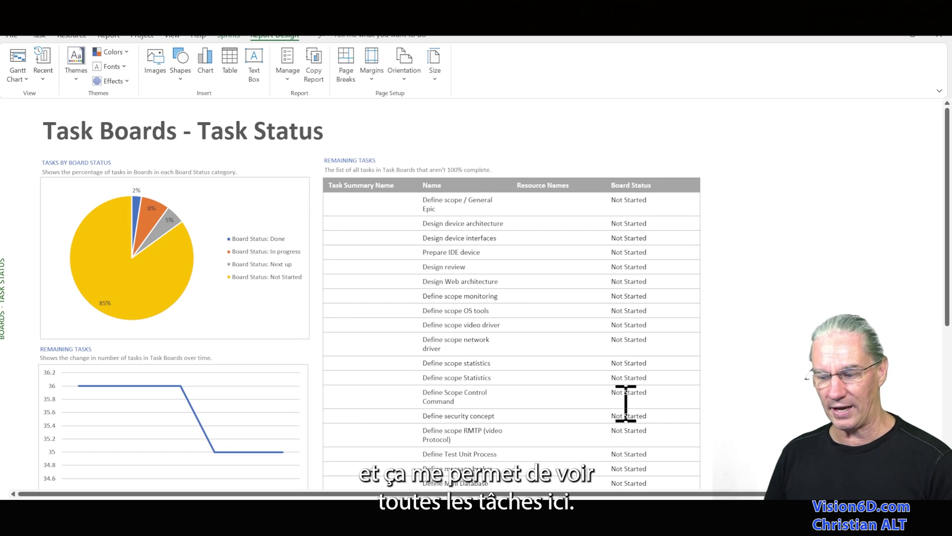
Step: Examine the remaining tasks and their board status throughout the Task Status report
{"action": "scroll", "coordinate": [630, 469], "scroll_direction": "down", "scroll_amount": 1}
{"action": "scroll", "coordinate": [629, 472], "scroll_direction": "down", "scroll_amount": 2}
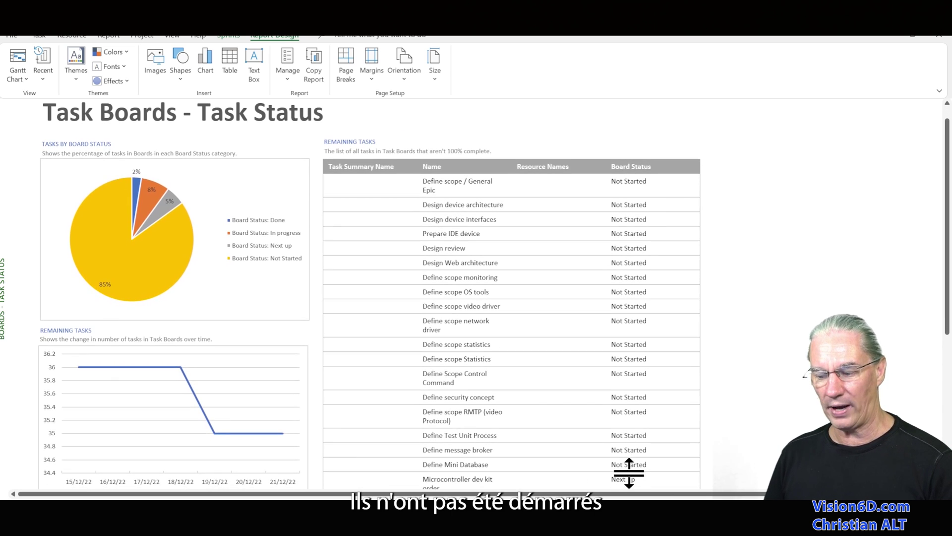
{"action": "scroll", "coordinate": [633, 457], "scroll_direction": "up", "scroll_amount": 3}
{"action": "scroll", "coordinate": [638, 446], "scroll_direction": "down", "scroll_amount": 3}
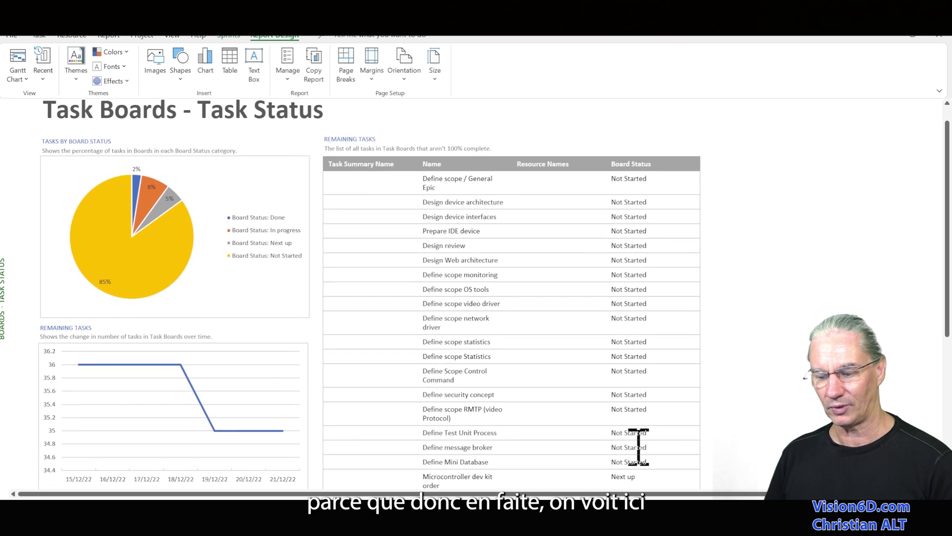
{"action": "scroll", "coordinate": [634, 397], "scroll_direction": "down", "scroll_amount": 5}
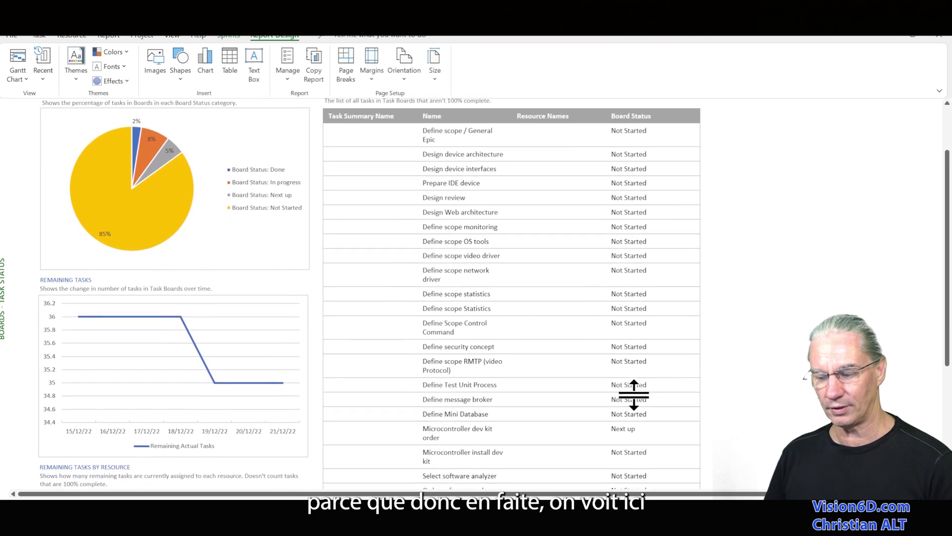
{"action": "scroll", "coordinate": [635, 403], "scroll_direction": "down", "scroll_amount": 7}
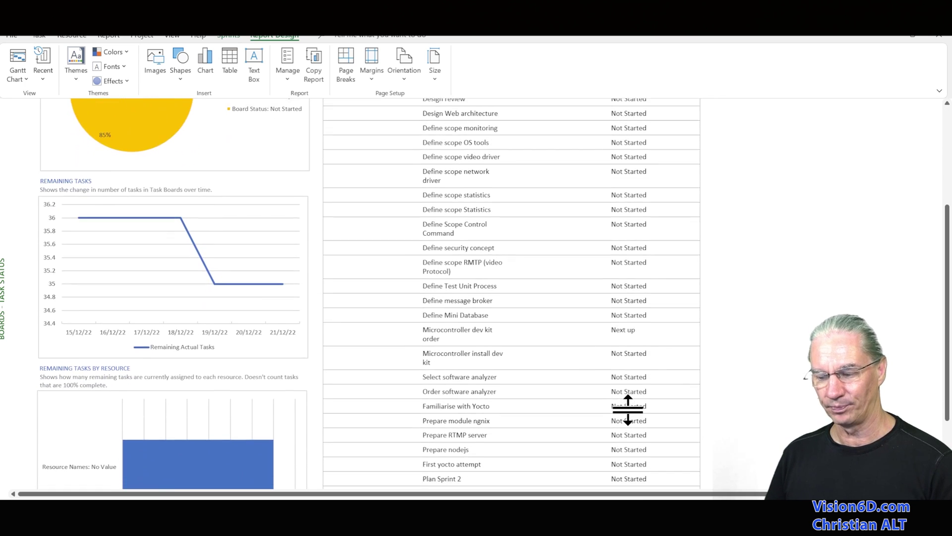
{"action": "scroll", "coordinate": [636, 407], "scroll_direction": "down", "scroll_amount": 2}
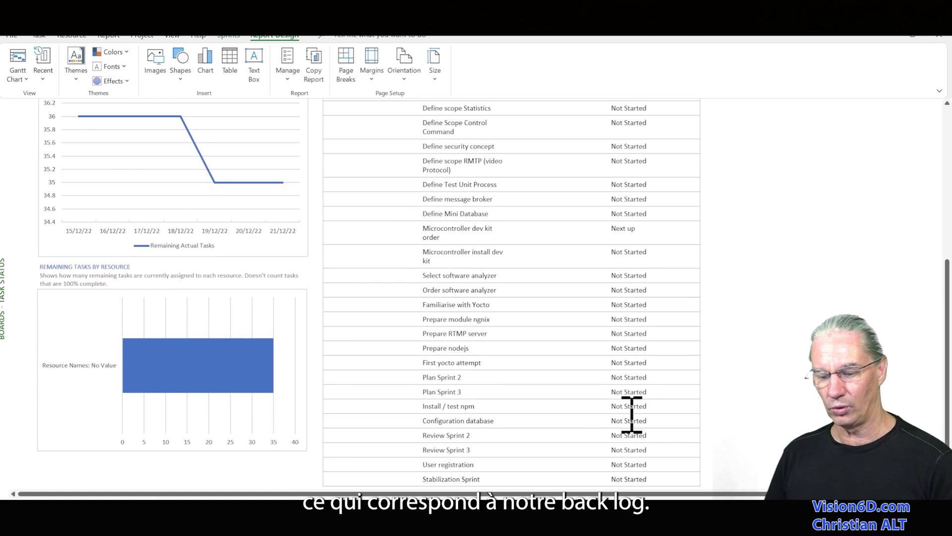
{"action": "scroll", "coordinate": [624, 414], "scroll_direction": "up", "scroll_amount": 8}
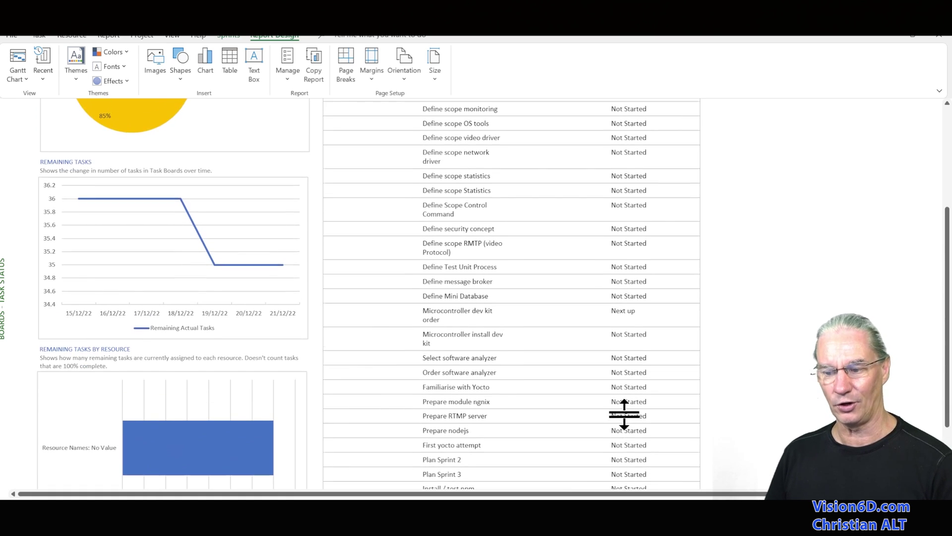
{"action": "scroll", "coordinate": [626, 414], "scroll_direction": "up", "scroll_amount": 3}
Step: Open the recently used v6-Story-points report
{"action": "left_click", "coordinate": [337, 241]}
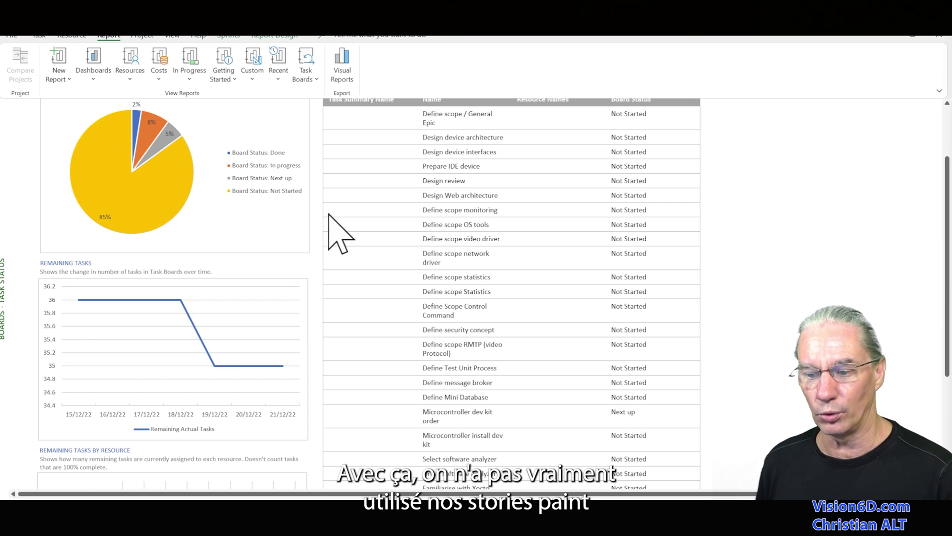
{"action": "left_click", "coordinate": [278, 78]}
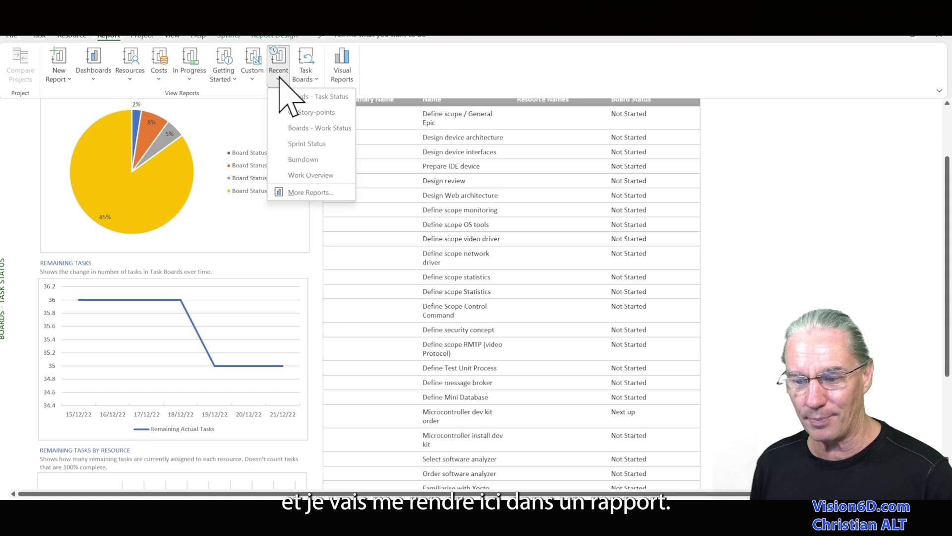
{"action": "left_click", "coordinate": [312, 112]}
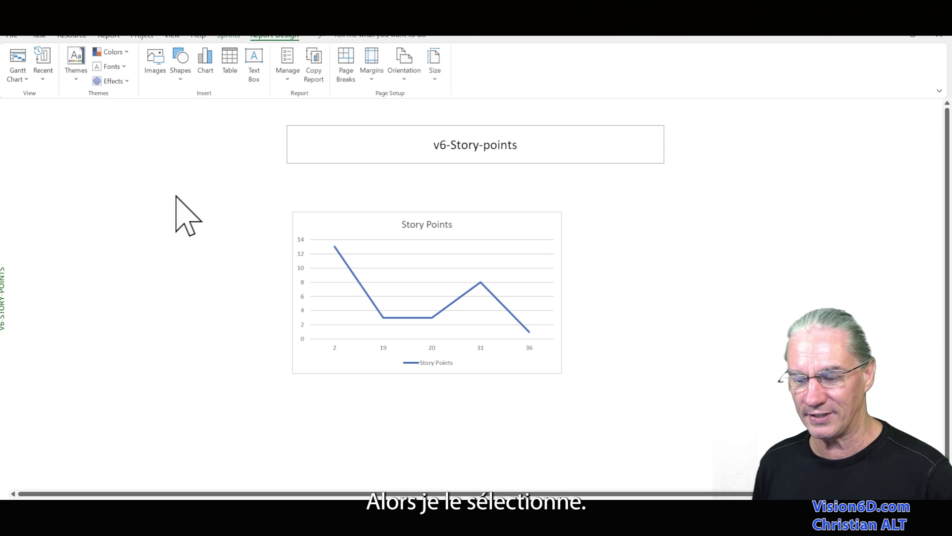